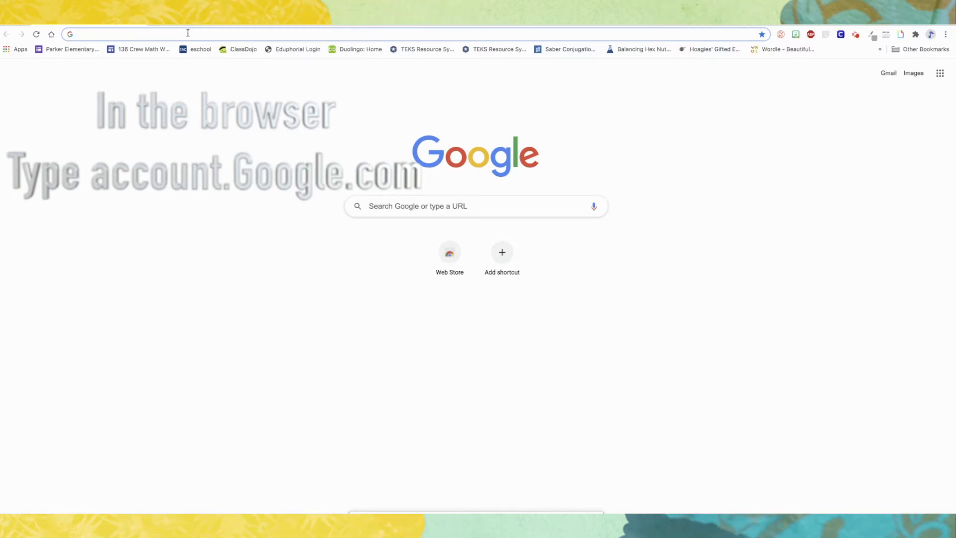
- Go to account.google.com
text(a)
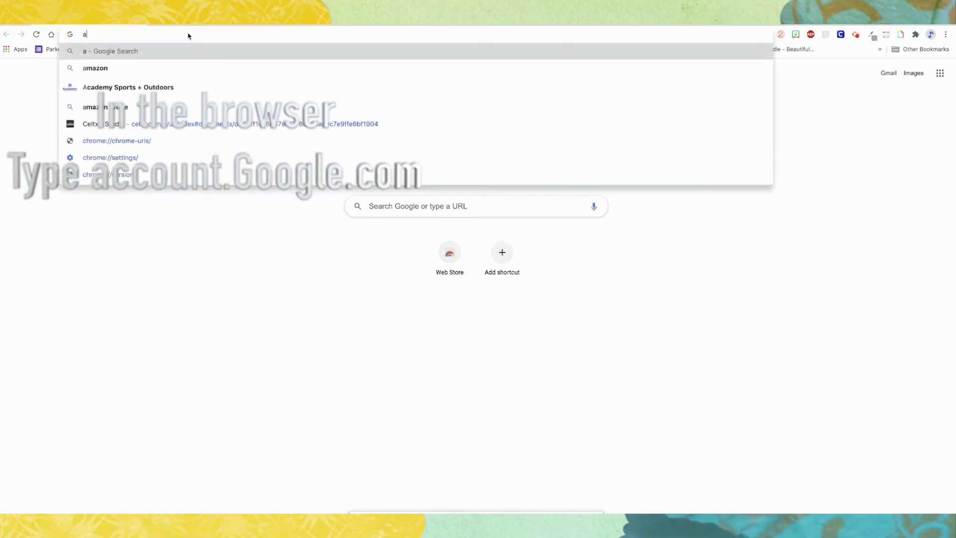
text(ccount.)
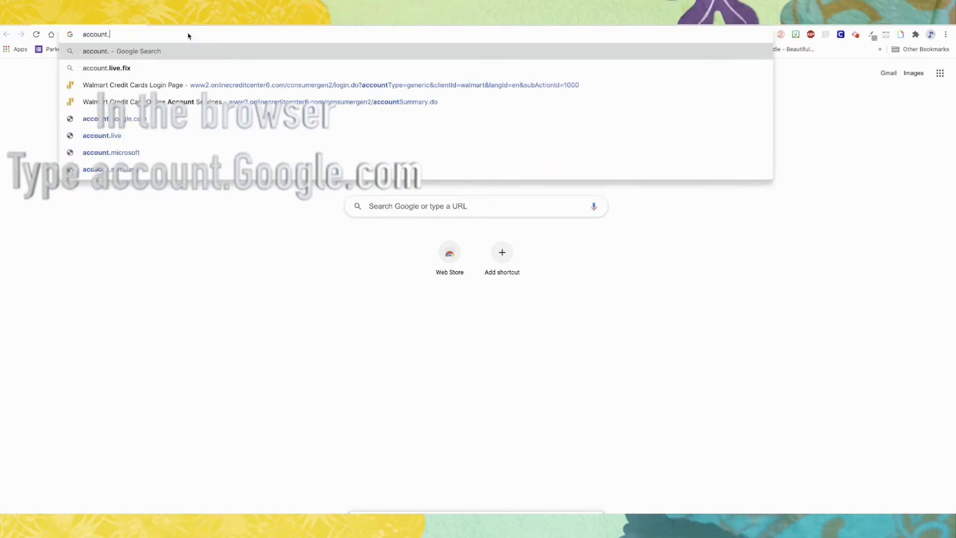
text(google.com)
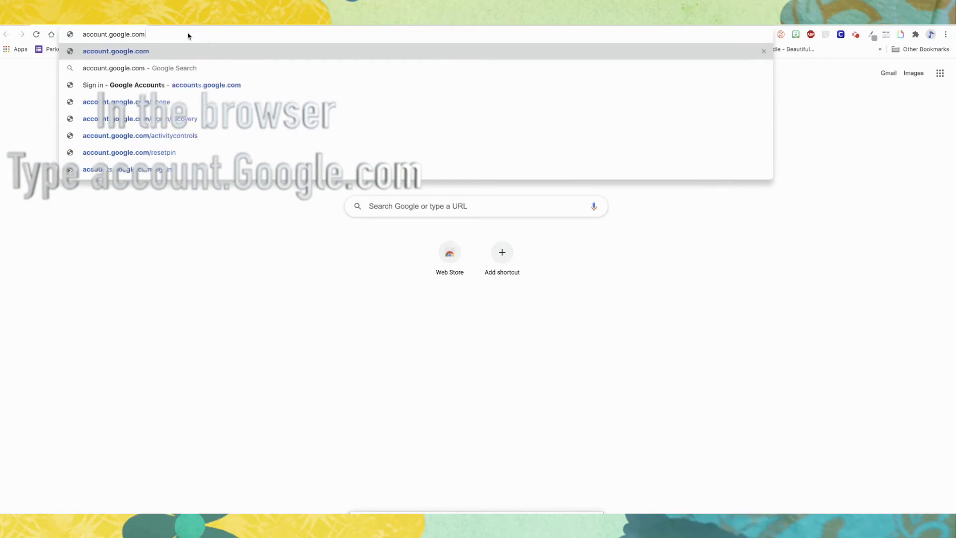
key(Return)
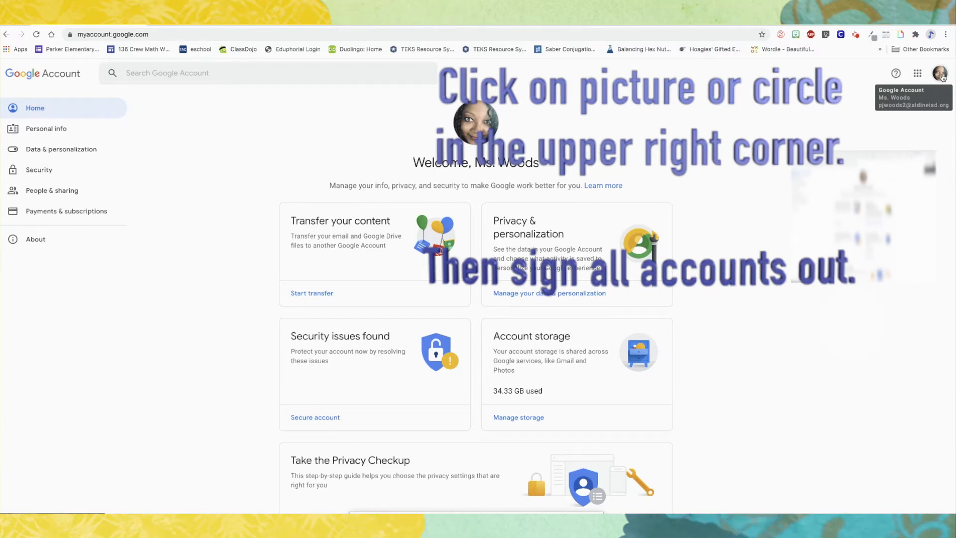
- Sign out of all Google accounts and choose to sign in with another account
click(940, 74)
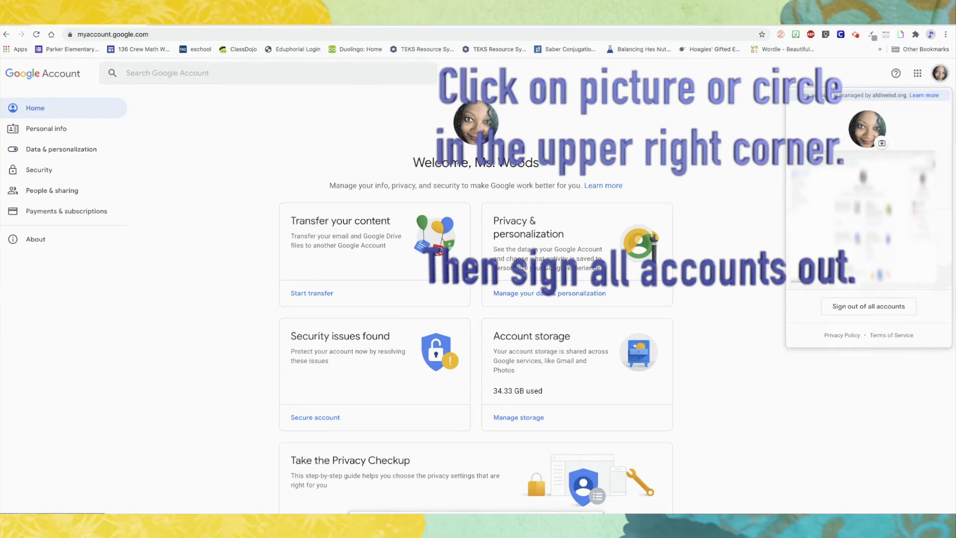
click(872, 312)
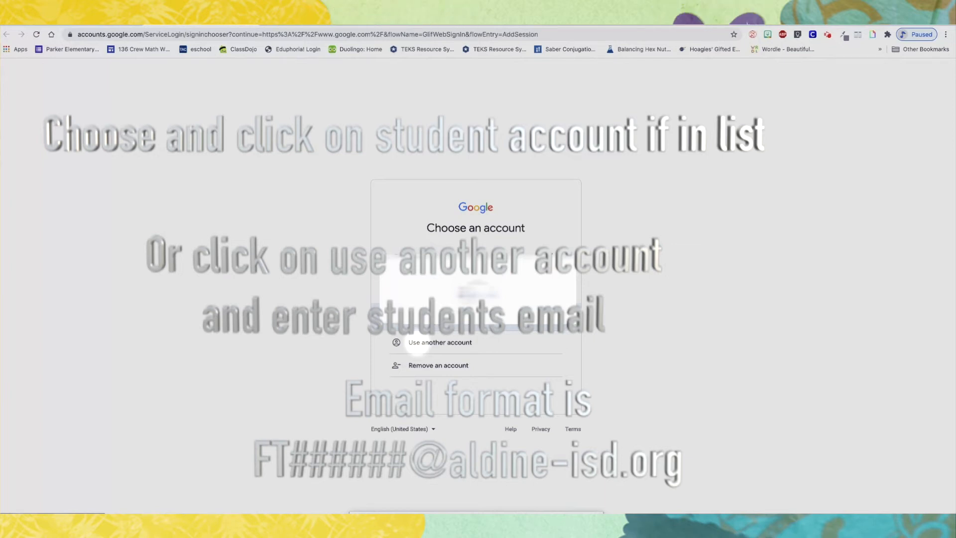
click(417, 326)
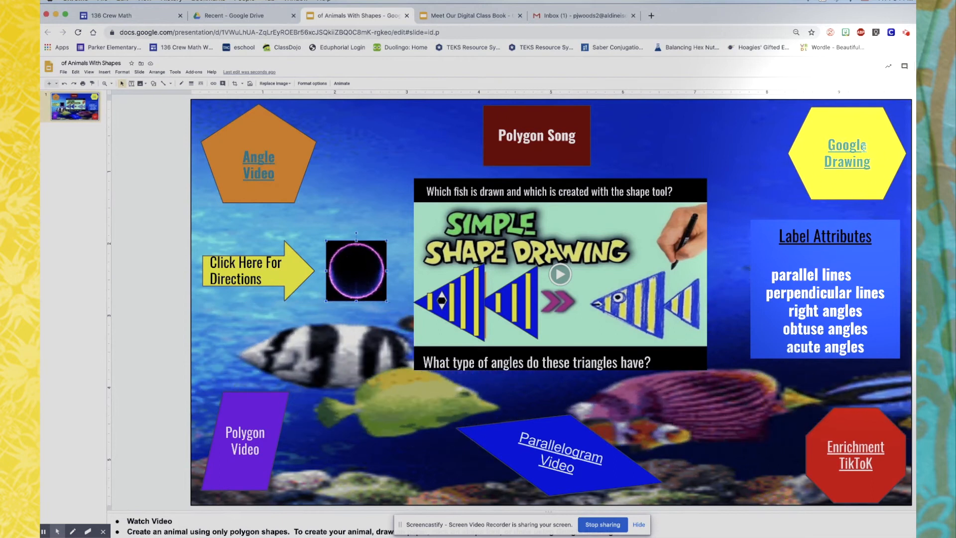
- Open the Polygon Animals drawing linked from the slide's Google Drawing hexagon and make a copy of it
click(857, 144)
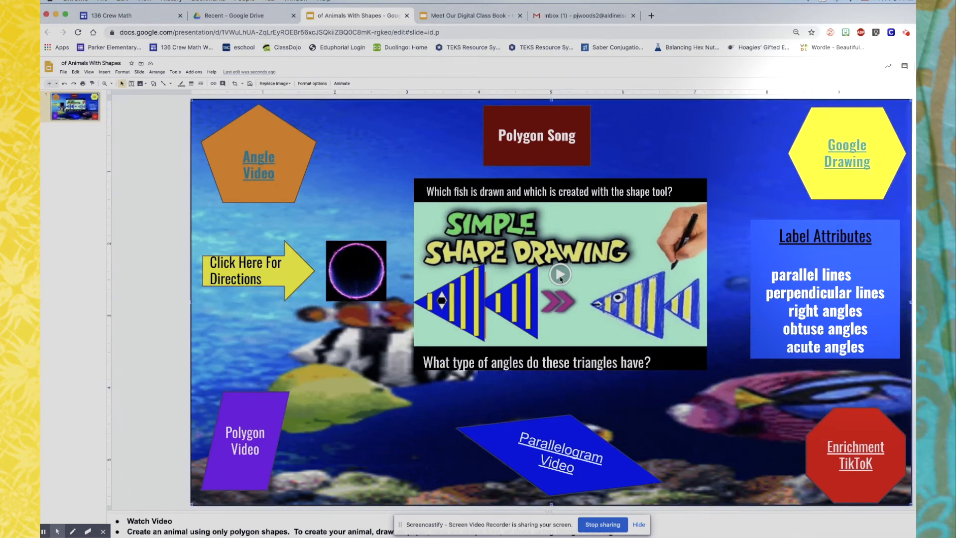
click(429, 384)
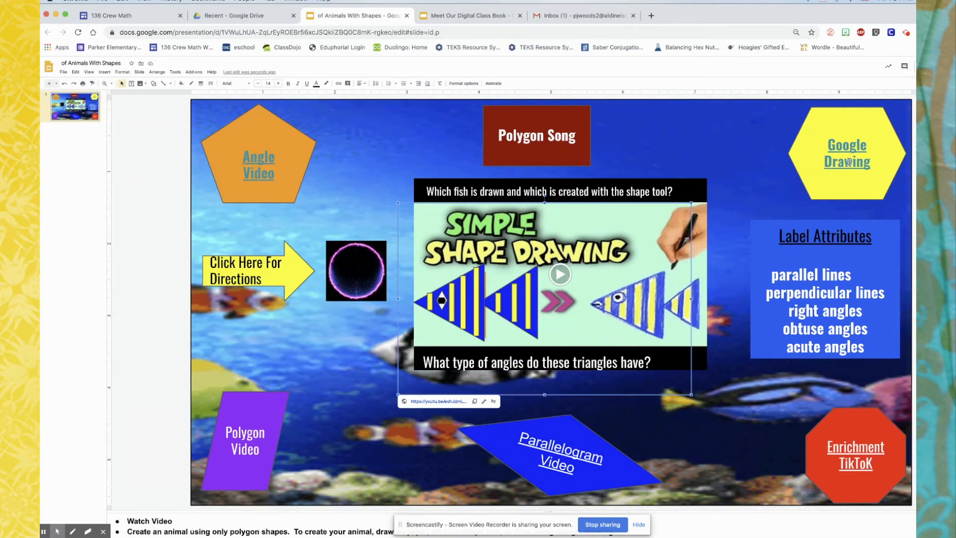
click(848, 161)
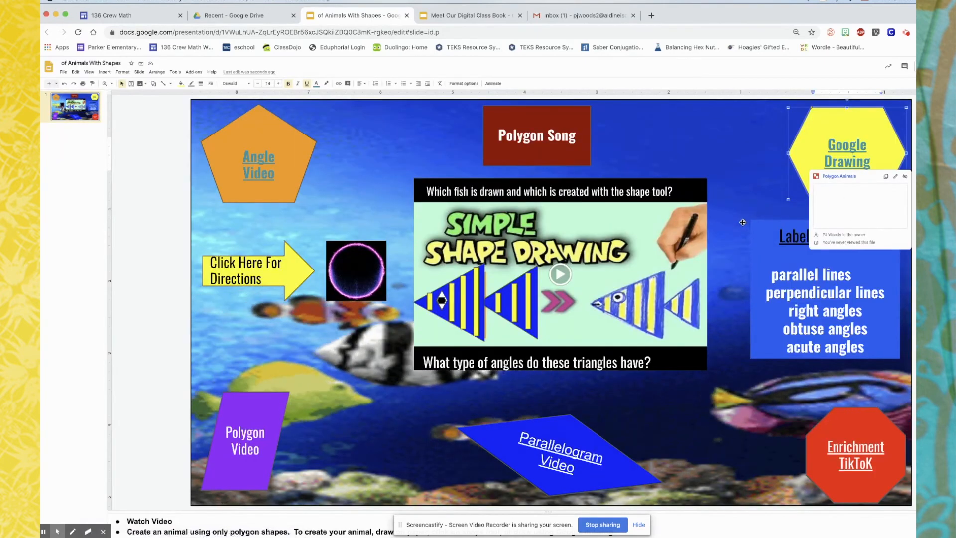
click(822, 209)
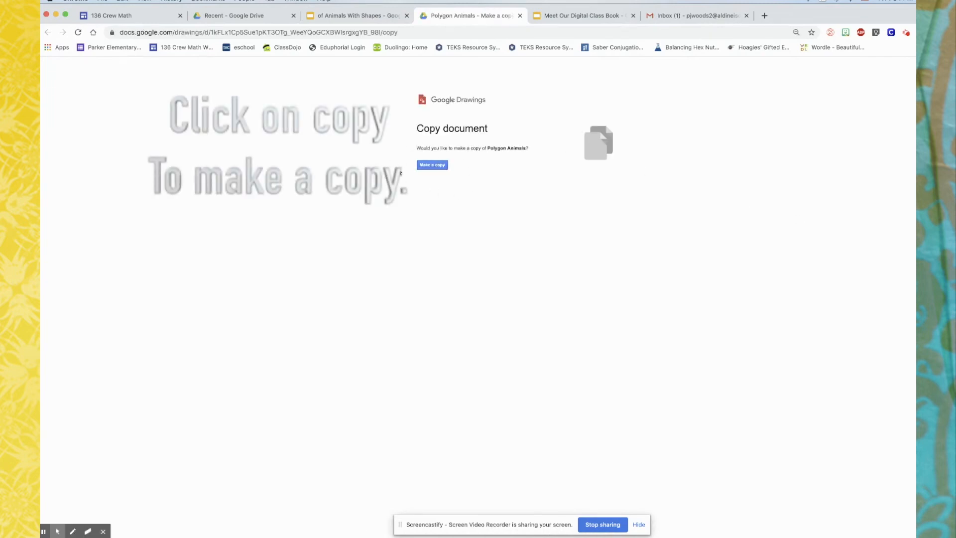
click(427, 168)
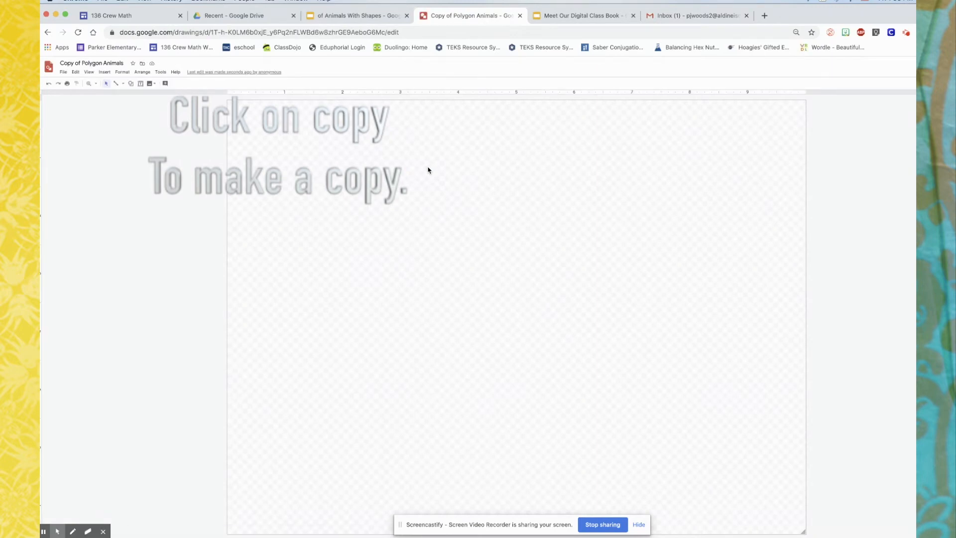
- Draw a rectangular body in the middle of the canvas and fill it with dark reddish brown
click(131, 86)
mouse_move(140, 94)
click(185, 99)
mouse_move(516, 237)
mouse_down()
mouse_move(448, 239)
mouse_move(448, 348)
mouse_up()
drag(517, 293, 548, 294)
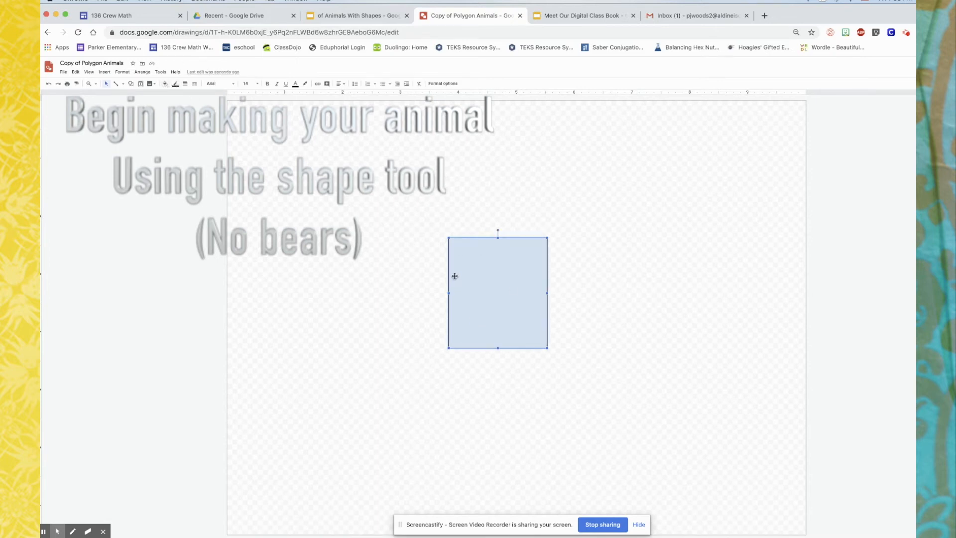
click(164, 84)
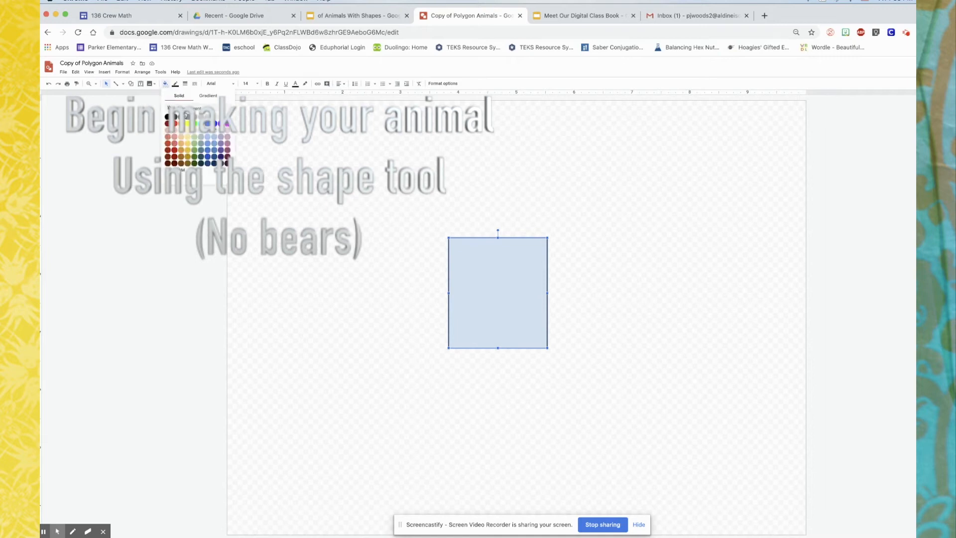
click(168, 156)
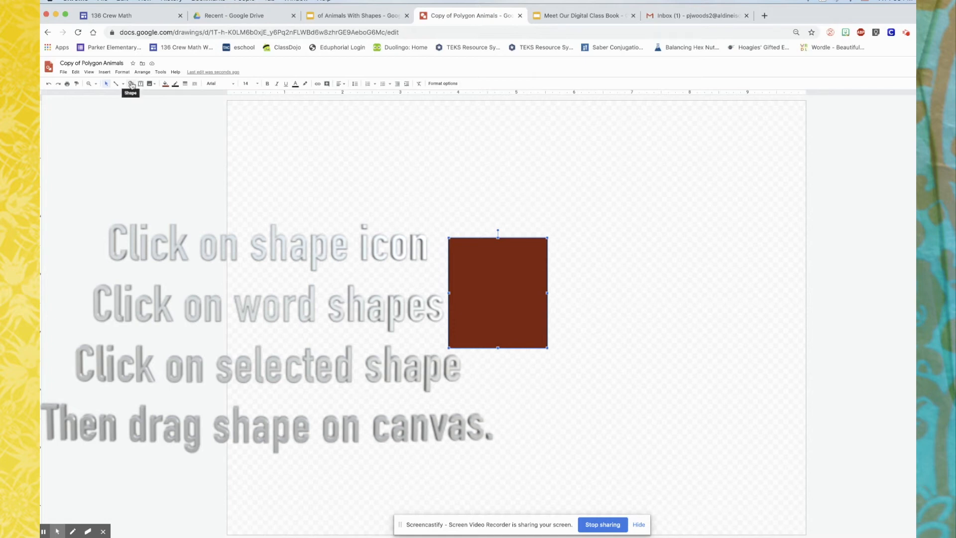
- Draw a small rectangular leg under the body's lower left corner and place a copy under the lower right corner
click(131, 85)
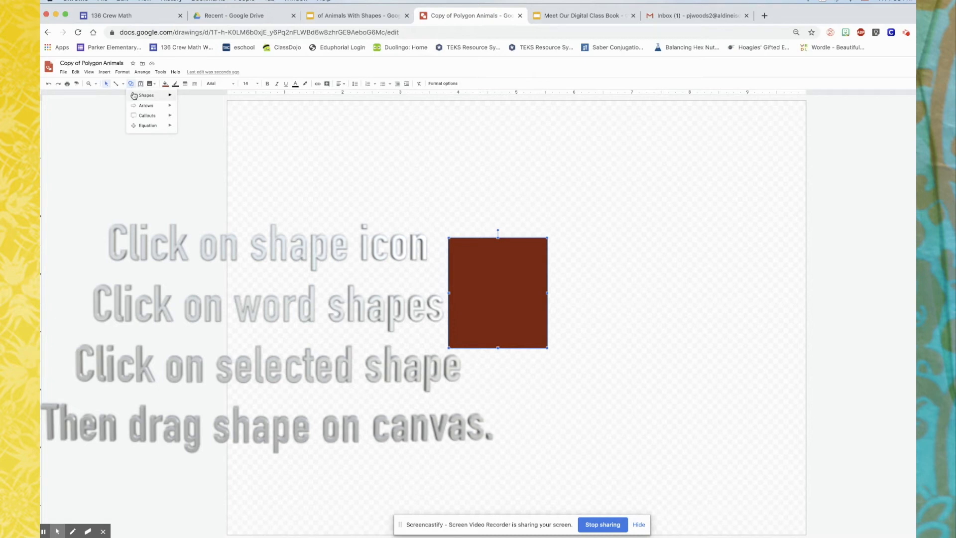
click(134, 95)
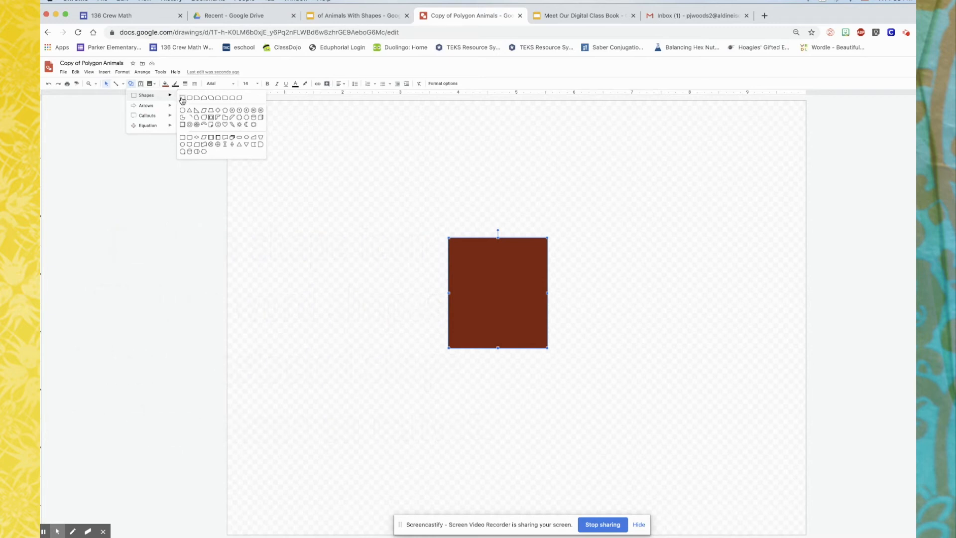
click(182, 100)
drag(450, 348, 479, 385)
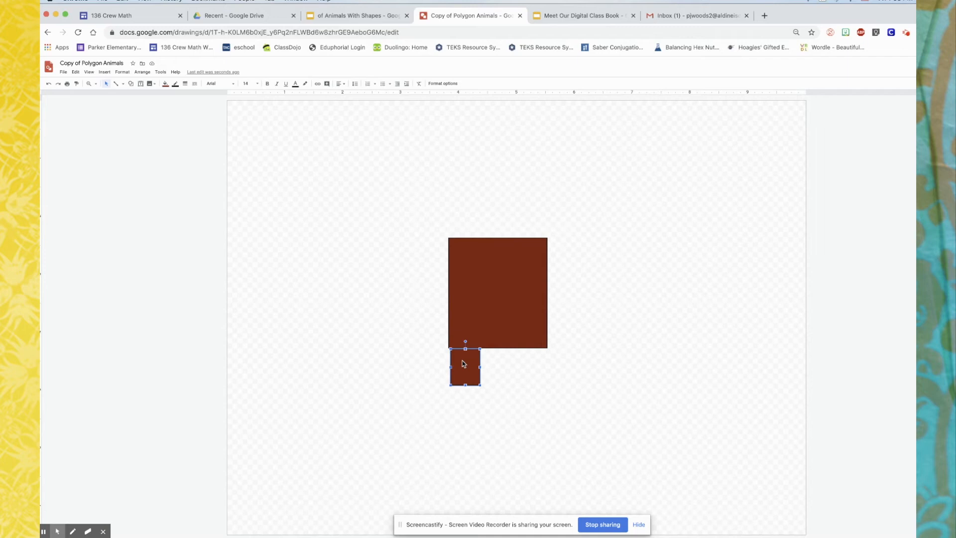
key(super+v)
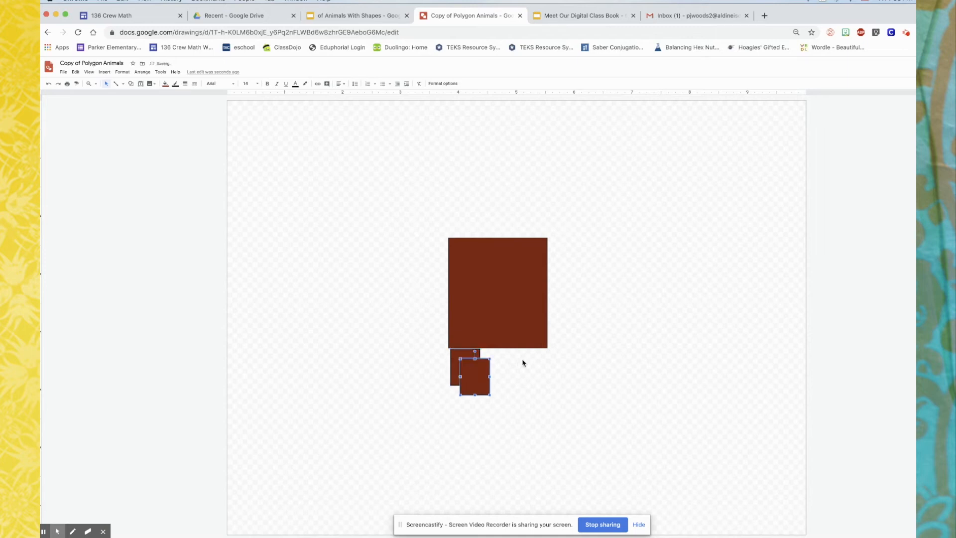
mouse_move(478, 374)
mouse_down()
mouse_move(538, 371)
mouse_move(466, 369)
mouse_up()
click(377, 233)
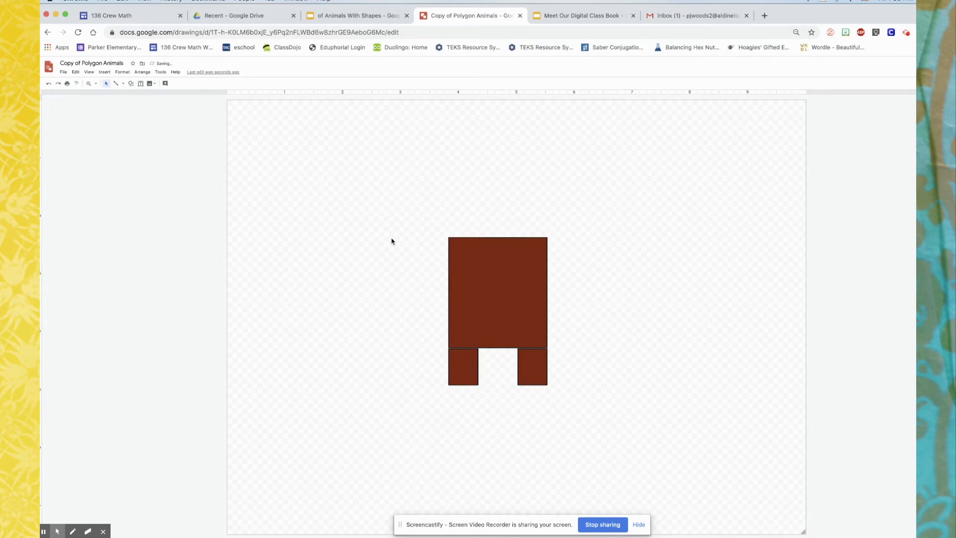
- Draw a trapezoid head on top of the body and fill it with the body's dark reddish brown
click(131, 85)
mouse_move(136, 95)
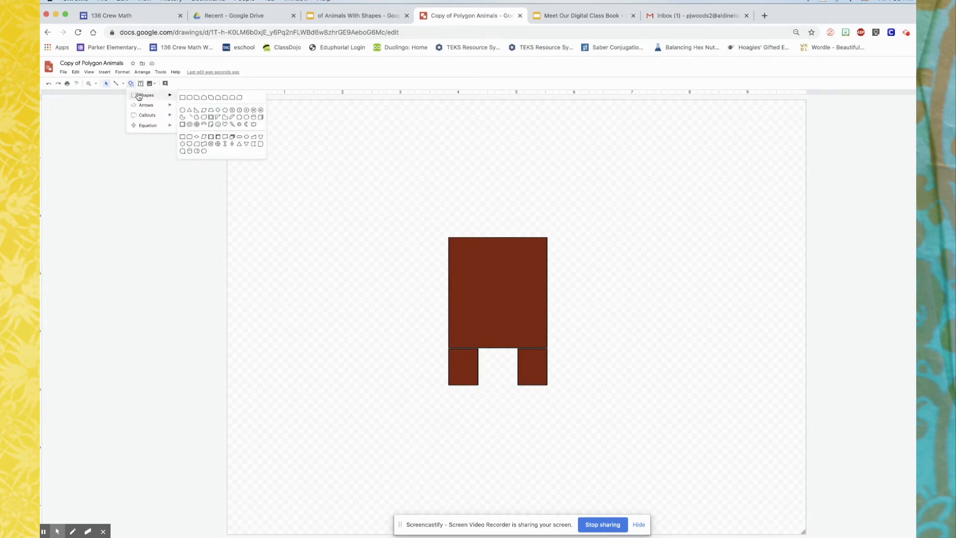
click(214, 112)
mouse_move(441, 178)
mouse_down()
mouse_move(553, 224)
mouse_move(553, 238)
mouse_up()
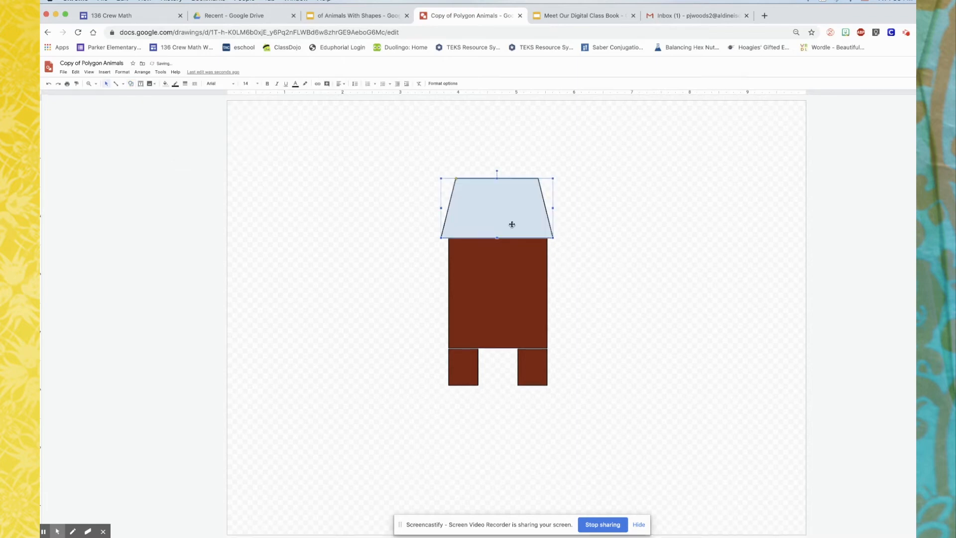
click(163, 85)
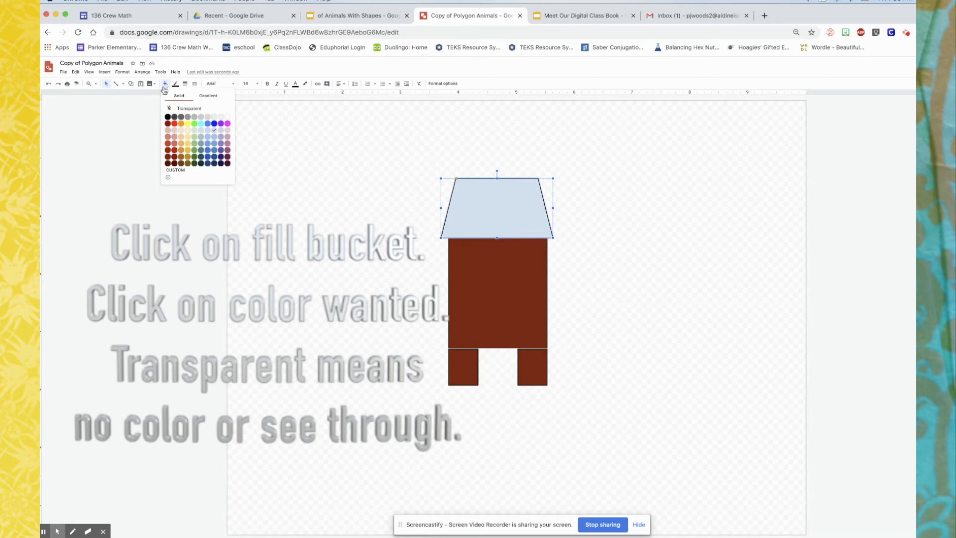
click(168, 123)
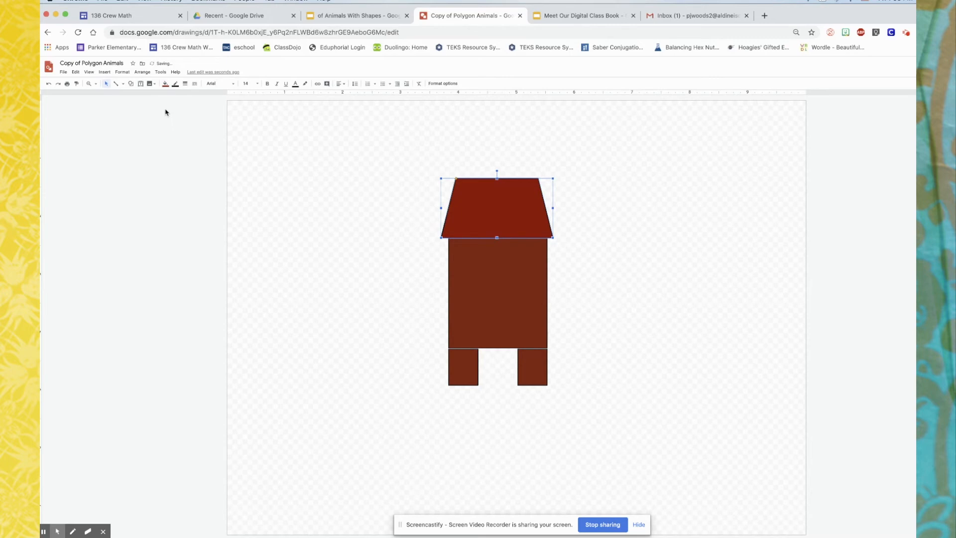
click(165, 84)
click(168, 157)
- Draw a small diamond eye on the head, fill it white and place a copy as the second eye
click(131, 84)
mouse_move(147, 95)
click(217, 109)
drag(469, 189, 483, 210)
click(165, 84)
click(228, 117)
key(super+c)
key(super+v)
mouse_move(485, 209)
mouse_down()
mouse_move(518, 199)
mouse_move(478, 205)
mouse_up()
- Draw a tiny polygon pupil inside the head's left eye and fill it black
click(131, 84)
mouse_move(147, 94)
click(237, 109)
click(166, 84)
click(167, 118)
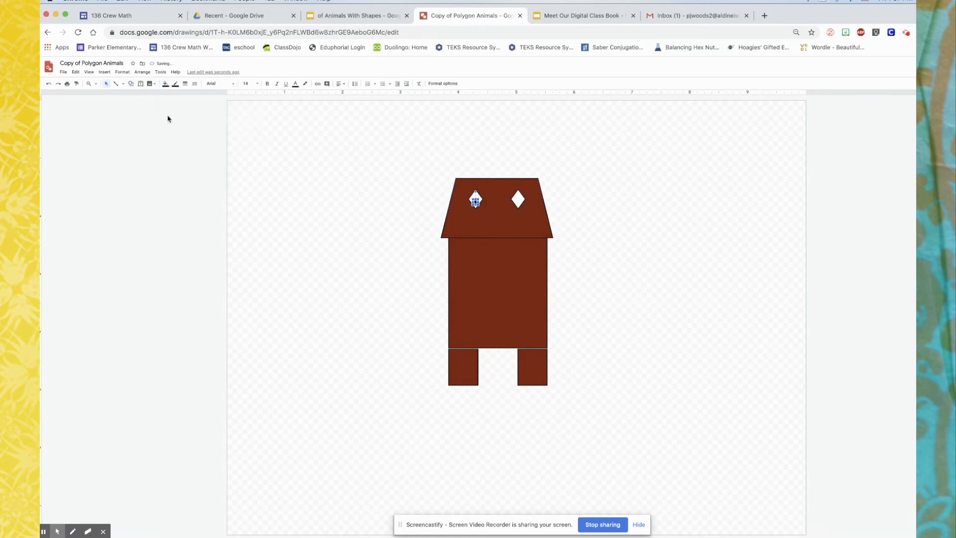
- Copy the black pupil into the right eye and place another copy as the nose in the middle of the face
key(super+c)
key(super+v)
key(Up)
key(Up)
key(Right)
key(Right)
key(Right)
key(Right)
key(Right)
key(Right)
key(Right)
key(Down)
key(Up)
key(super+v)
drag(495, 221, 497, 212)
- Draw a dark reddish brown triangular ear on the head's left side and place a copy on the right side
click(461, 216)
click(165, 84)
click(167, 160)
click(131, 84)
mouse_move(147, 95)
click(190, 105)
mouse_move(405, 187)
mouse_down()
mouse_move(434, 215)
mouse_move(415, 180)
mouse_move(399, 198)
mouse_move(466, 208)
mouse_up()
key(super+c)
key(super+v)
mouse_move(448, 217)
mouse_down()
mouse_move(566, 212)
mouse_move(556, 199)
mouse_up()
- Add a horizontal rectangular arm on each side of the body, filled with the same dark reddish brown
click(131, 84)
click(183, 95)
mouse_move(393, 259)
mouse_down()
mouse_move(450, 261)
mouse_move(448, 285)
mouse_move(564, 270)
mouse_up()
click(165, 84)
click(168, 159)
key(super+c)
key(super+v)
- Draw a pentagon belly patch on the lower body and fill it with light cream yellow
click(131, 84)
mouse_move(146, 95)
click(218, 109)
drag(476, 280, 522, 331)
click(165, 84)
click(183, 133)
click(294, 154)
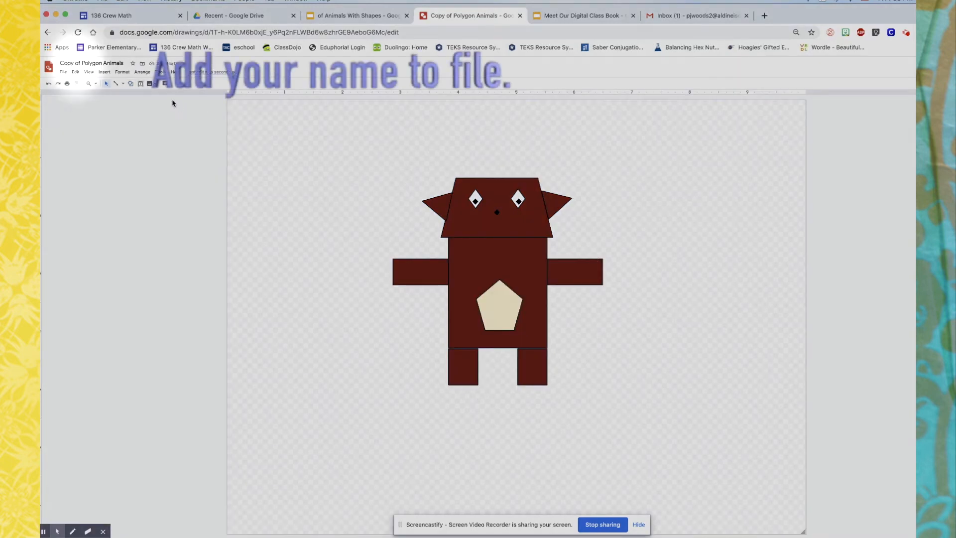
- Rename the drawing by replacing "Copy of" with the creator's name in front of "Polygon Animals"
click(81, 65)
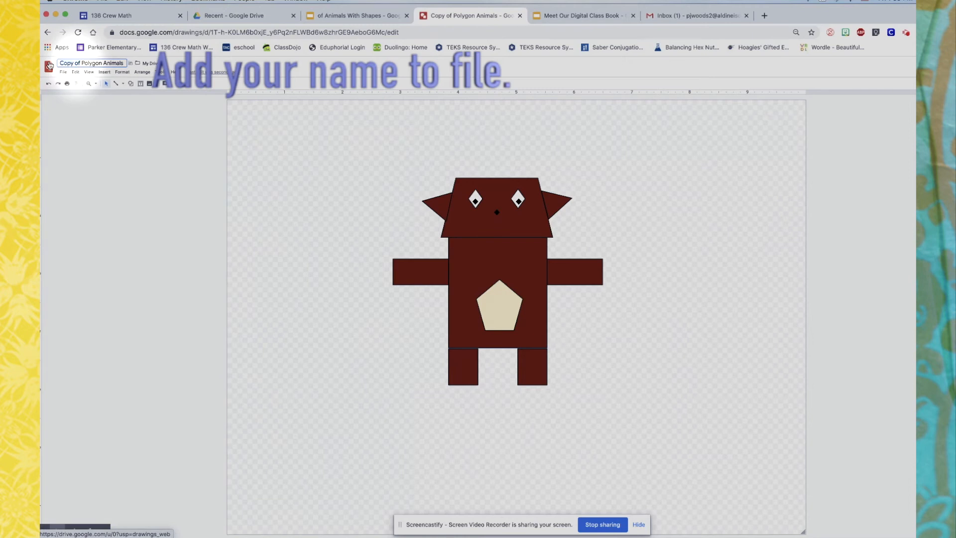
text(Ms. Woods)
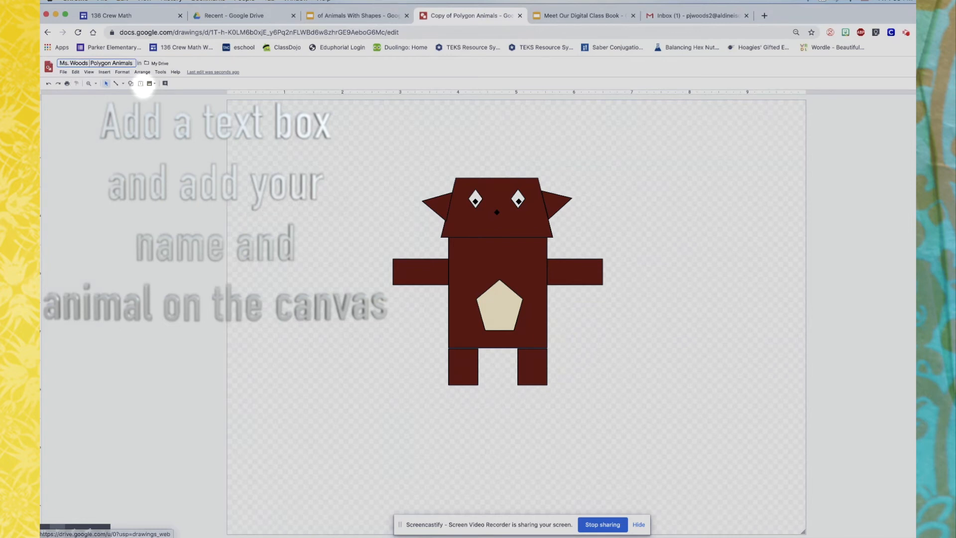
click(312, 151)
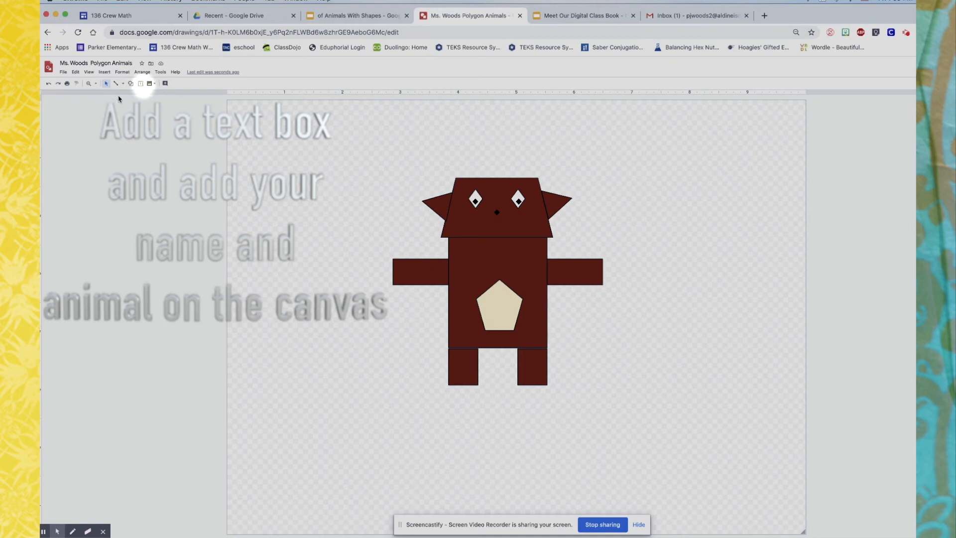
- Add a text box near the canvas's upper left corner with the creator's name followed by "'s Bear"
click(141, 85)
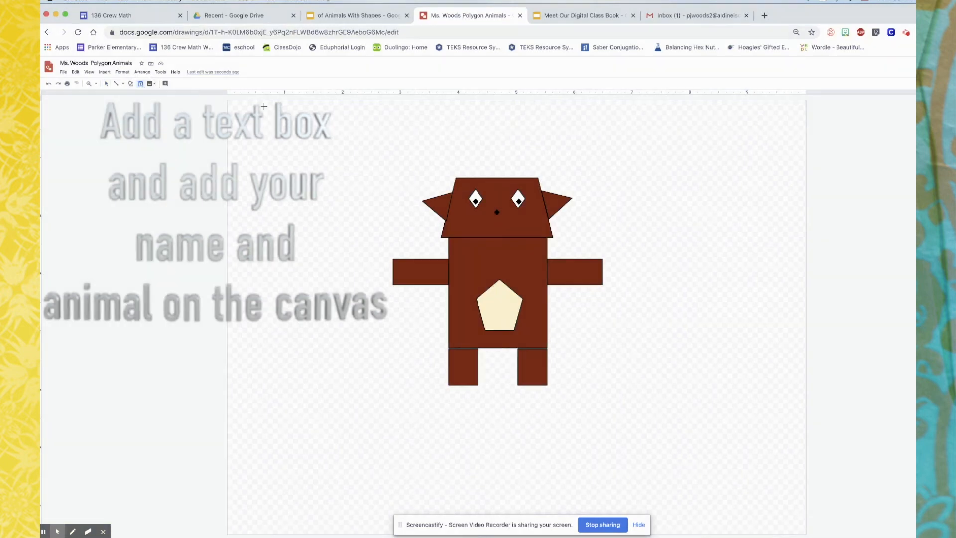
drag(264, 106, 391, 159)
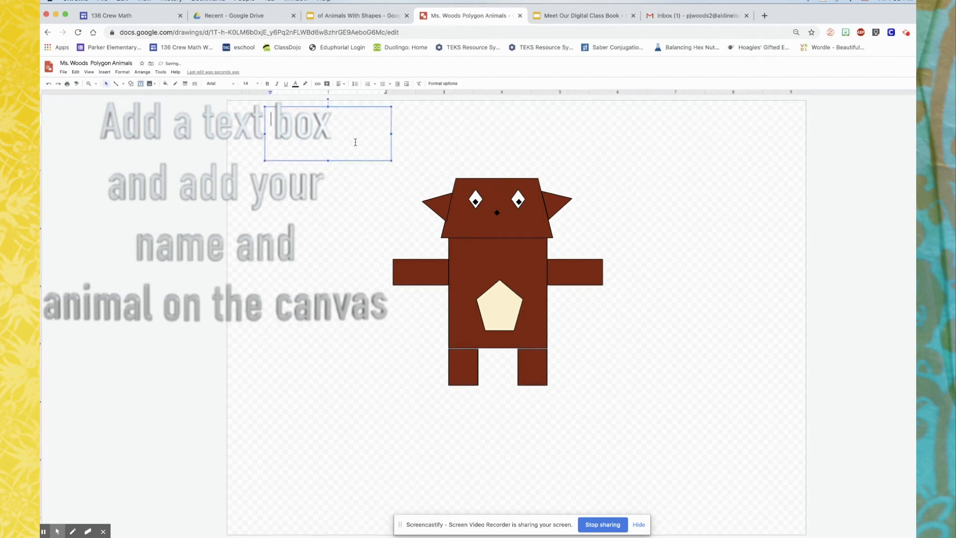
text(M)
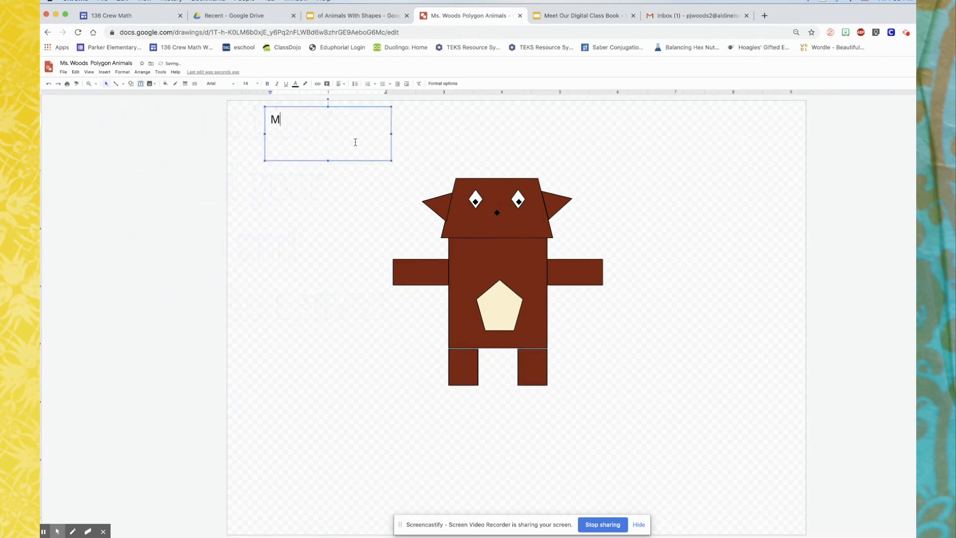
text(s.)
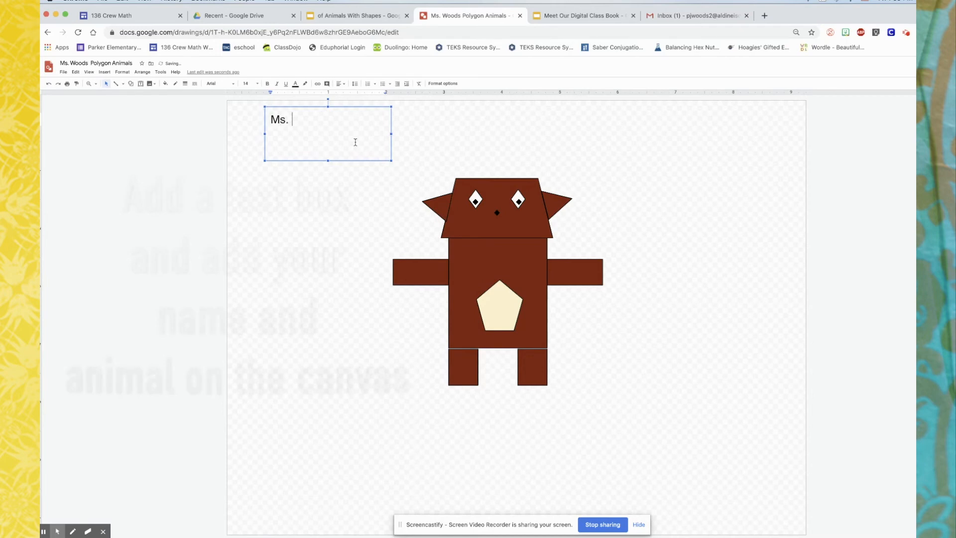
text( Woods)
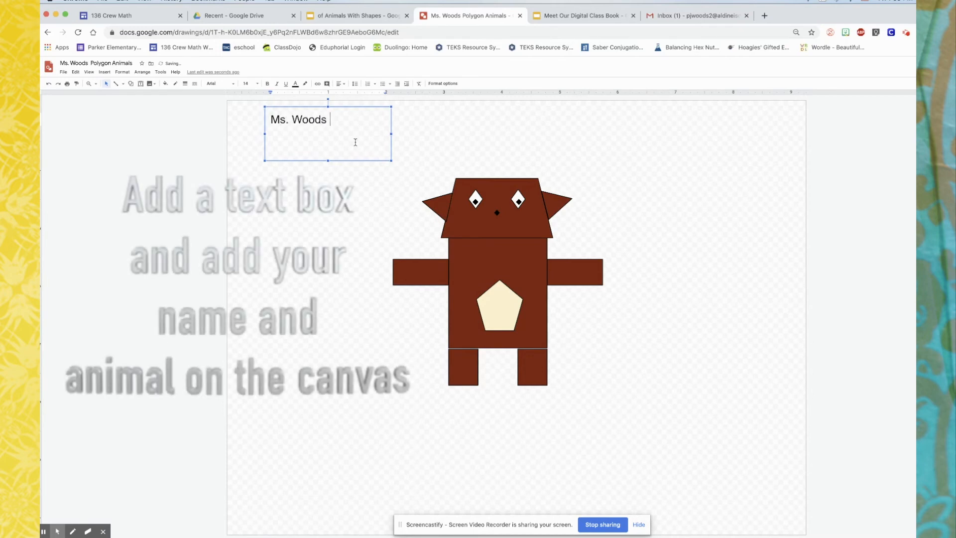
text(Be)
key(BackSpace)
key(BackSpace)
key(BackSpace)
text('s Bear)
click(341, 215)
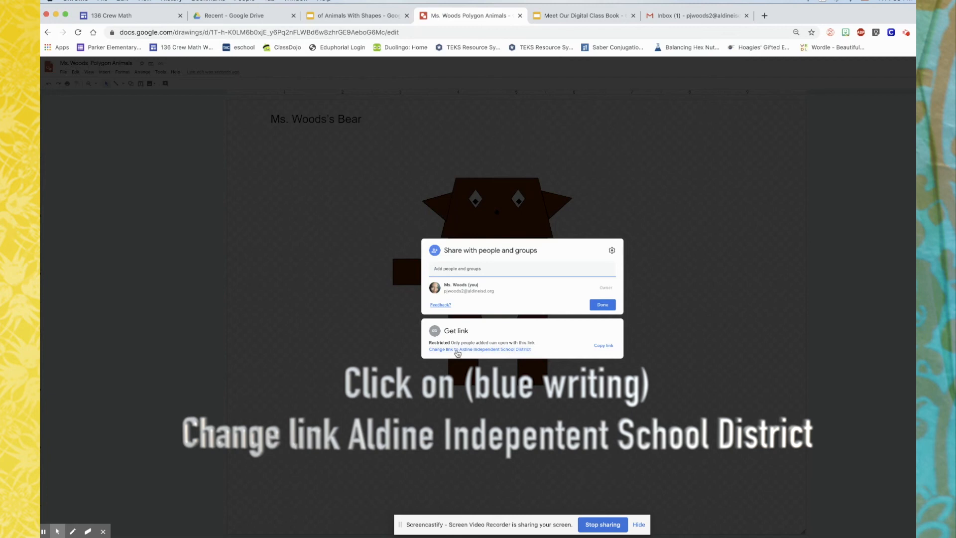
- Change the drawing's link sharing to Aldine Independent School District with Editor access
click(488, 350)
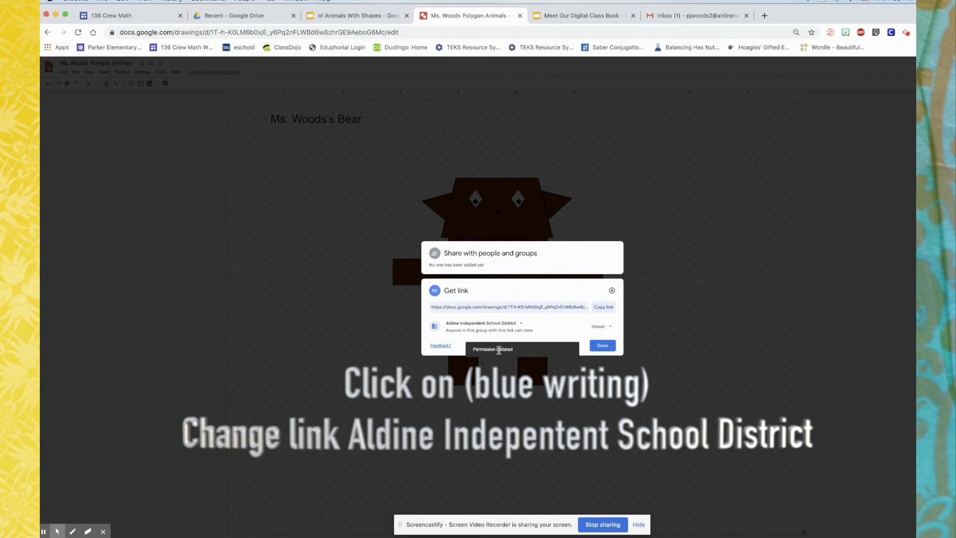
click(612, 328)
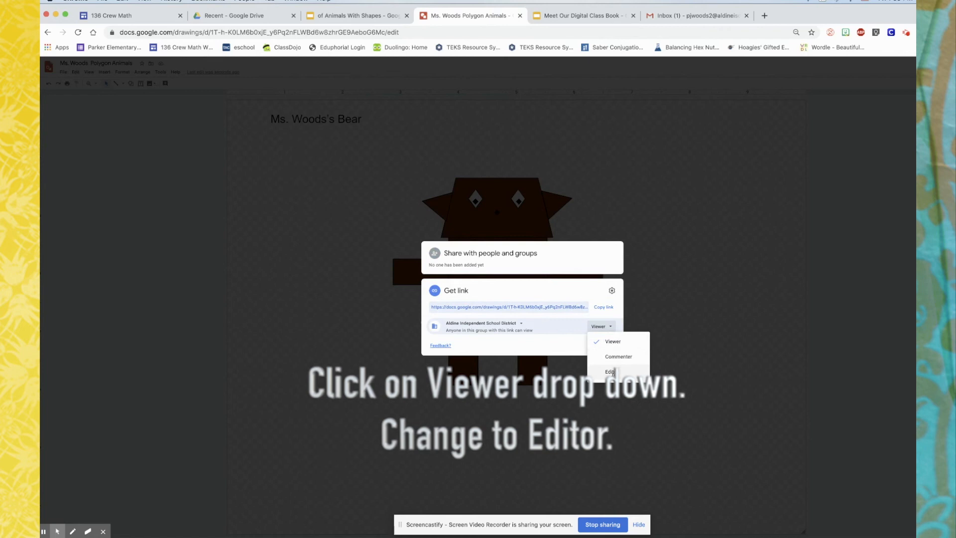
click(611, 372)
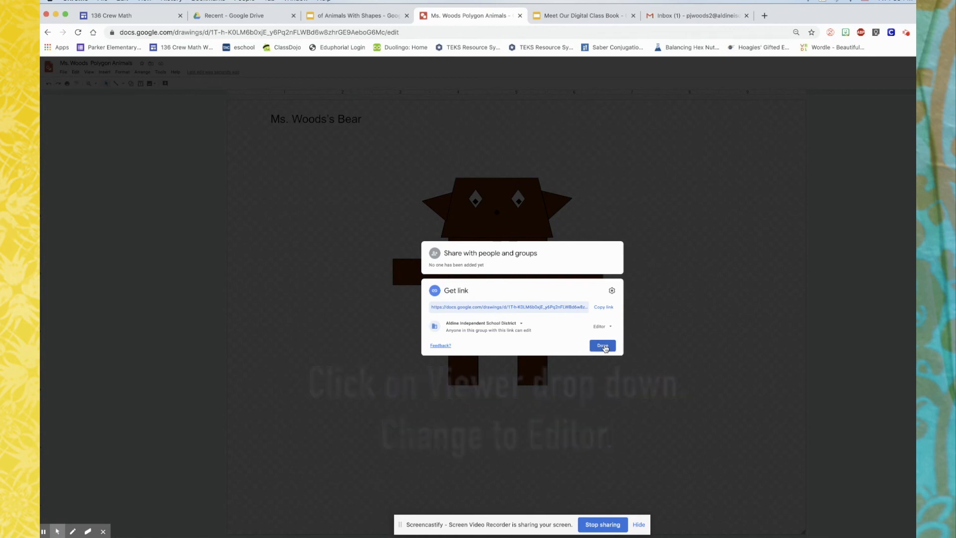
click(603, 346)
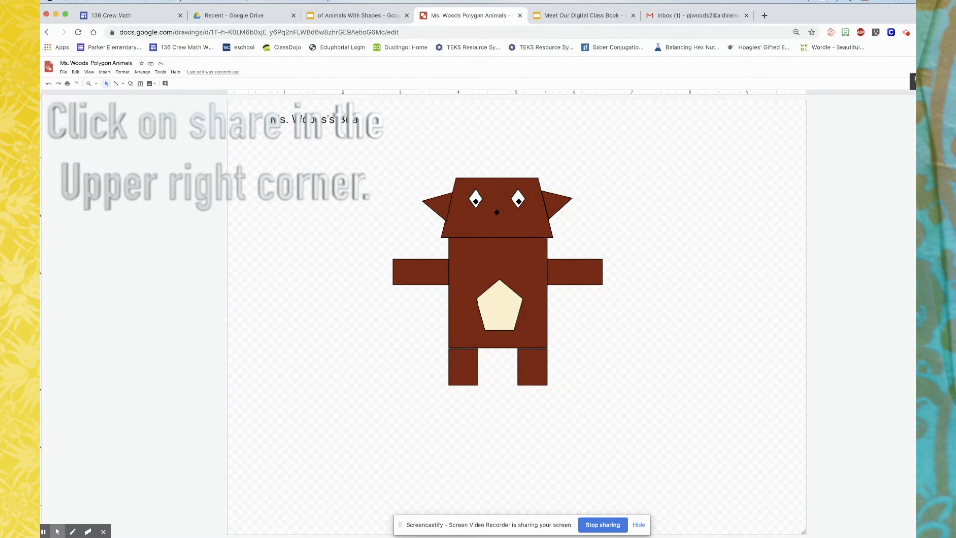
- Copy the drawing's share link from its sharing settings and close them
click(948, 67)
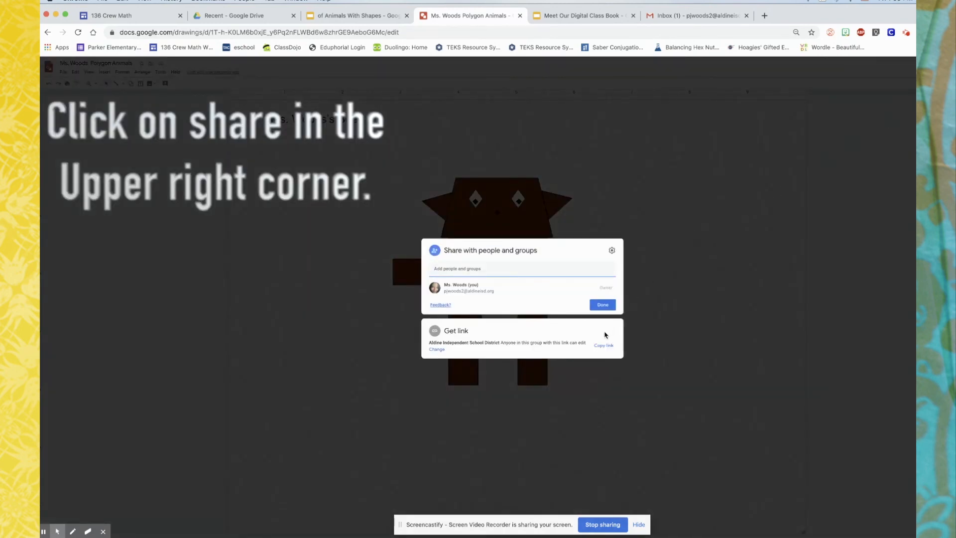
click(607, 348)
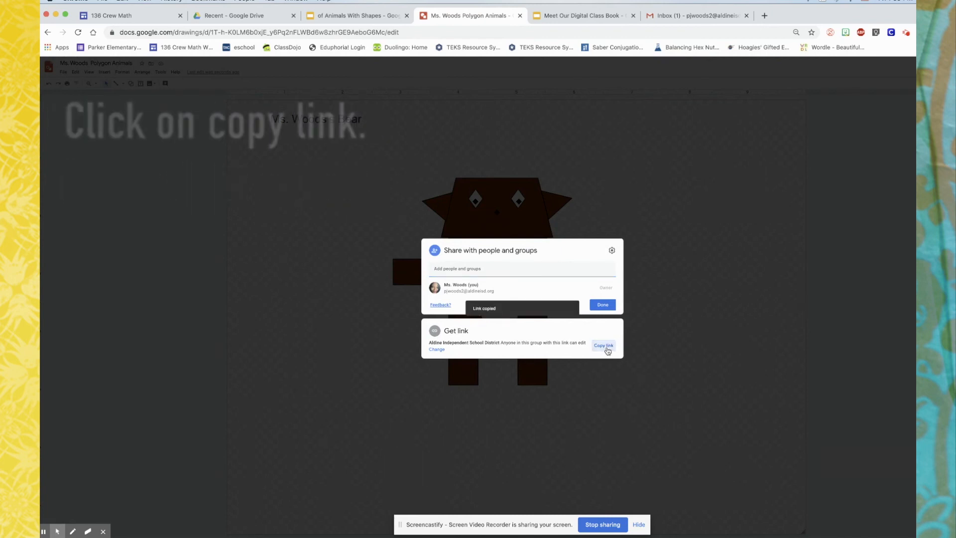
click(698, 225)
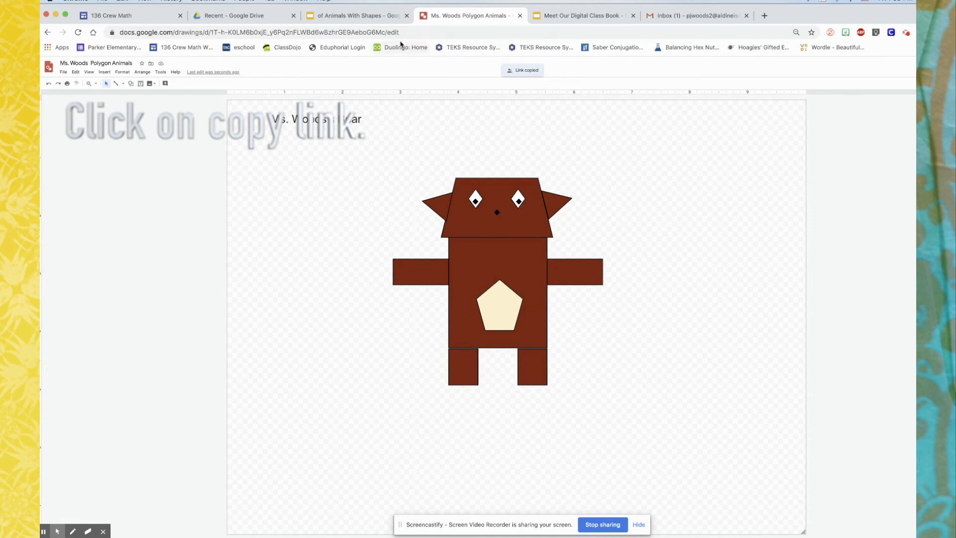
- Switch to the Animals With Shapes presentation and open the Google Form linked from the Submit octagon
click(345, 17)
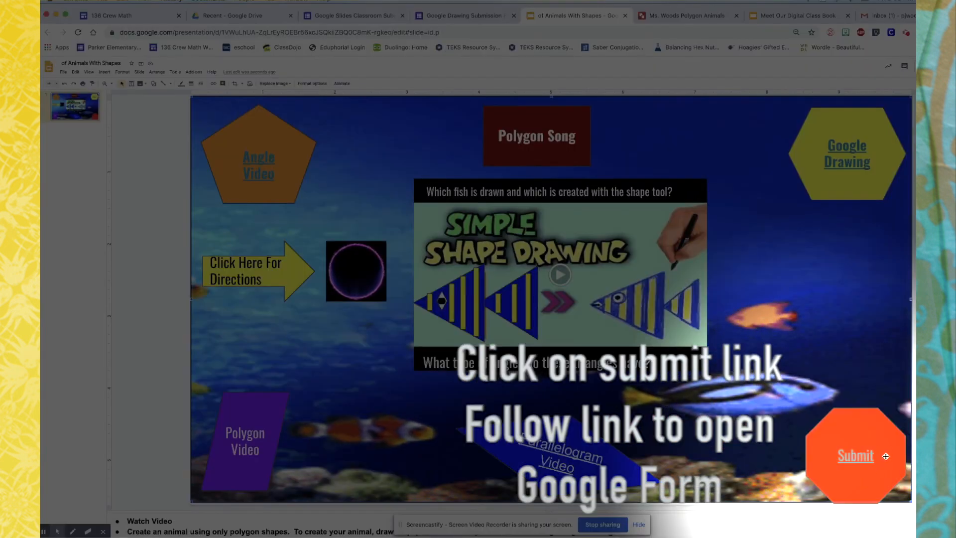
click(855, 458)
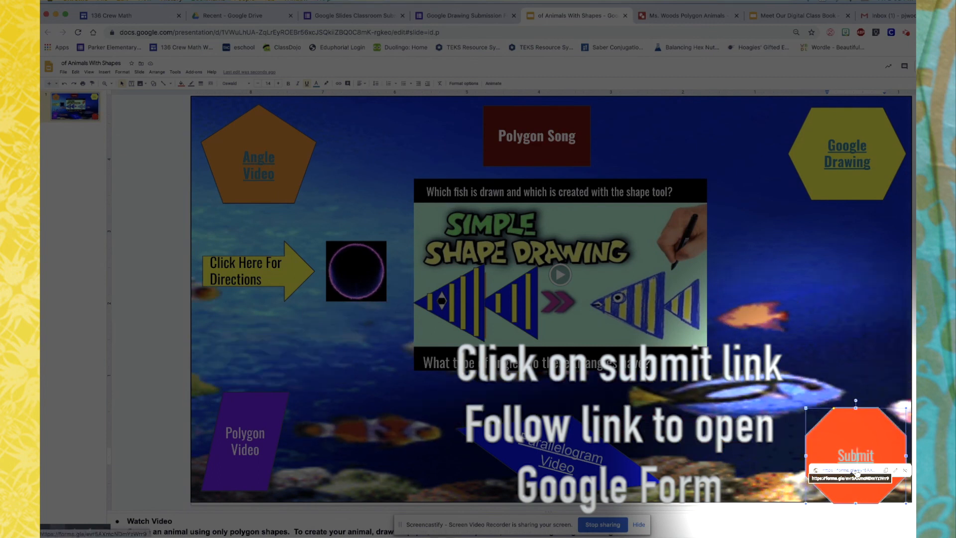
click(857, 473)
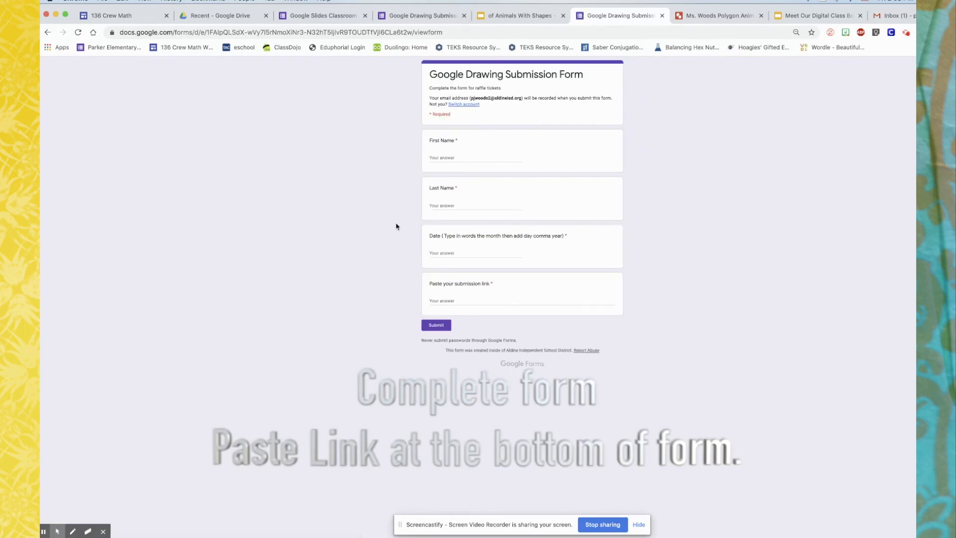
- Fill in the submitter's first name and last name in the Google Drawing Submission Form
click(511, 156)
text(ma)
text(. woods)
click(481, 204)
text(wood)
triple_click(444, 156)
text(Miss)
- Enter July 31, 2020 as the form's date and paste the copied drawing link as the submission link
click(472, 254)
text(7/31/2020)
drag(470, 252, 414, 255)
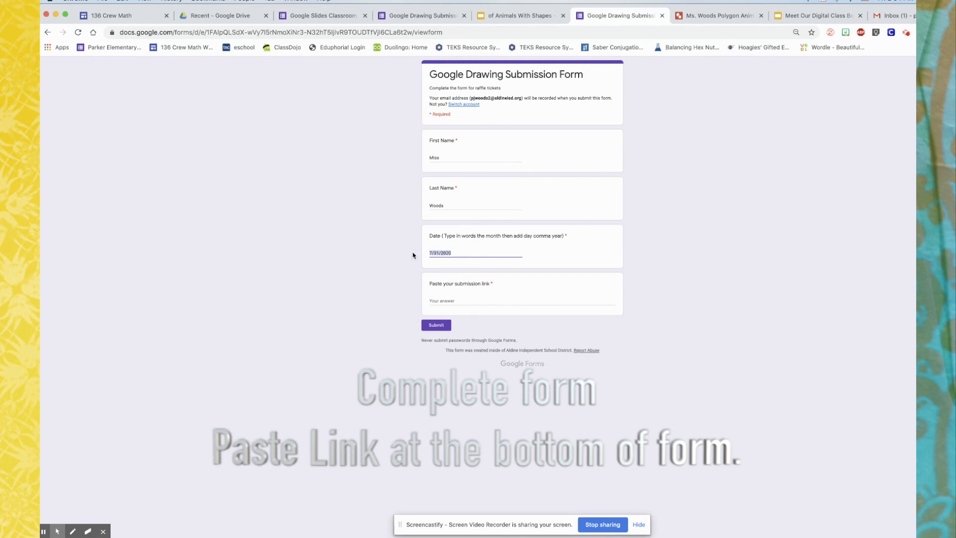
text(July 31, 2020)
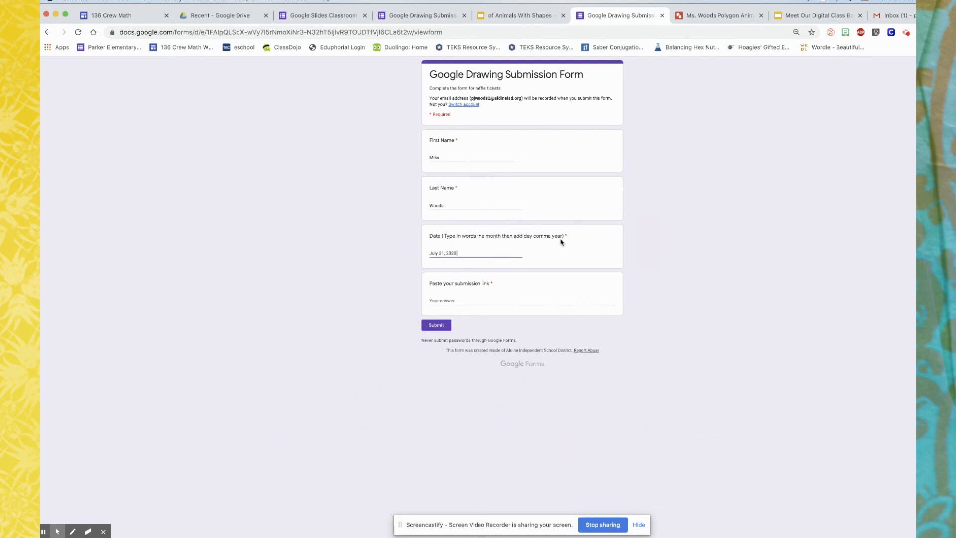
click(458, 300)
key(super+v)
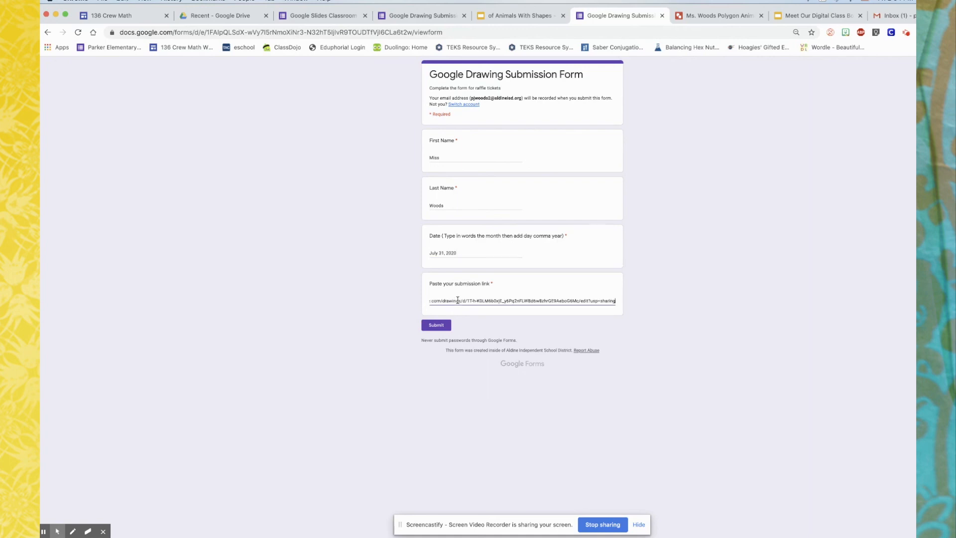